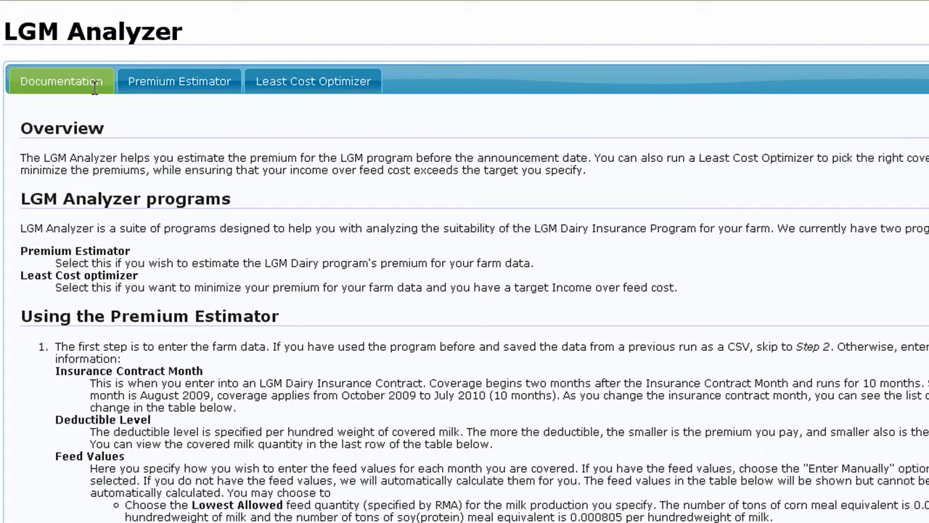
# Open the Premium Estimator input form and expand the deductible level list (0.0 to 1.9).
pyautogui.click(147, 96)
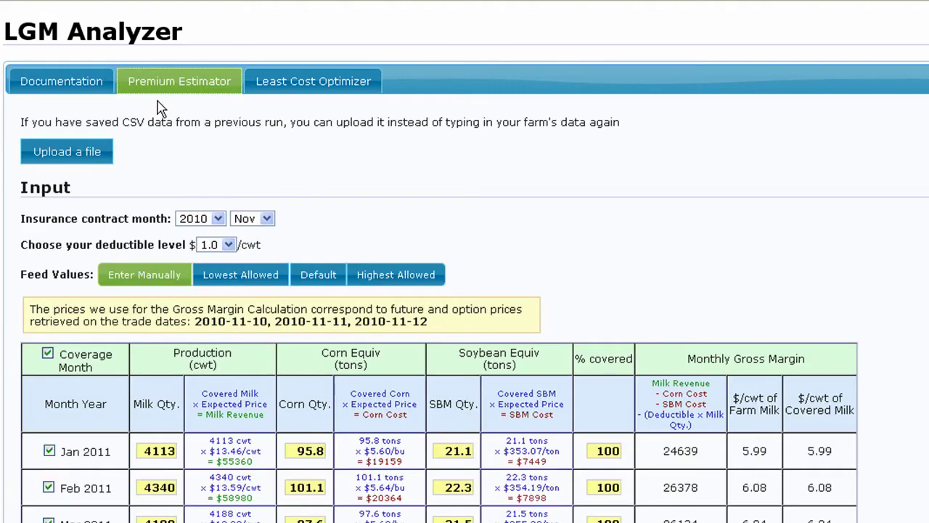
pyautogui.click(228, 245)
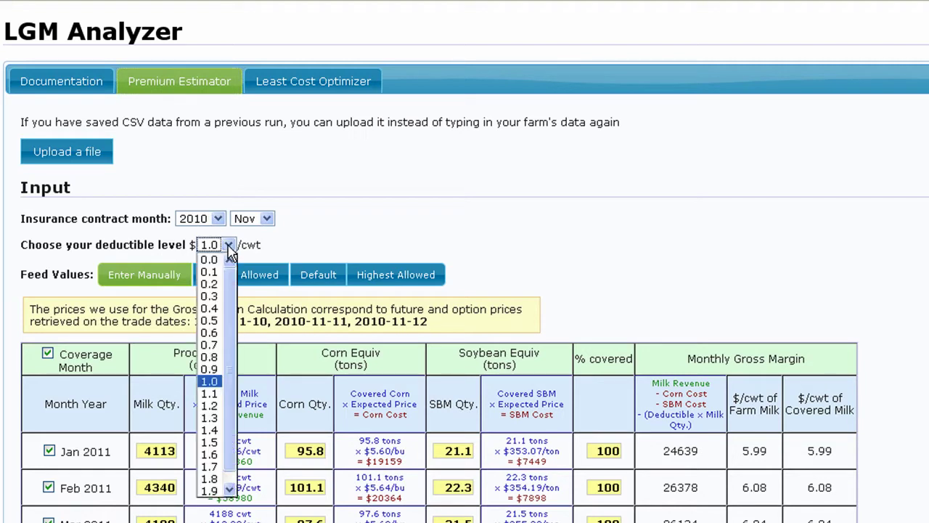
# Set the deductible to $1.2/cwt to recalculate gross margins, then go back to Documentation.
pyautogui.click(209, 405)
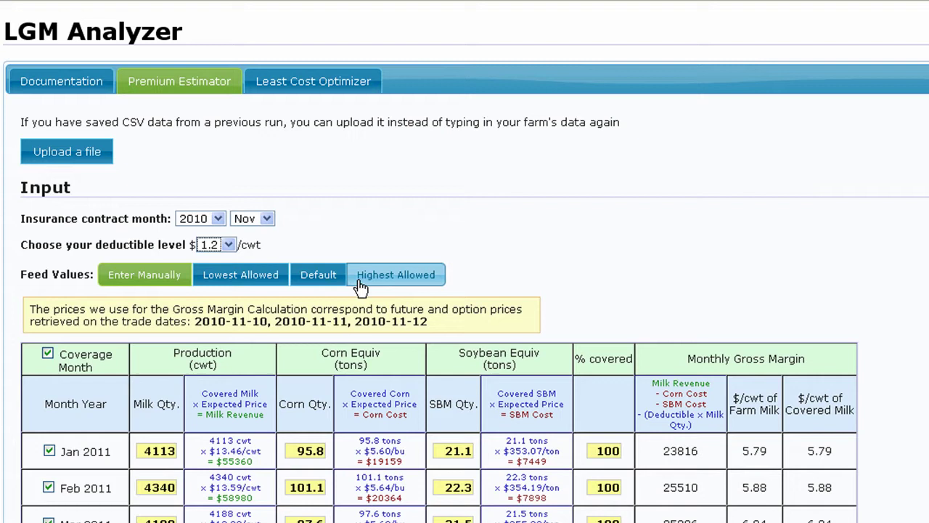
pyautogui.click(164, 281)
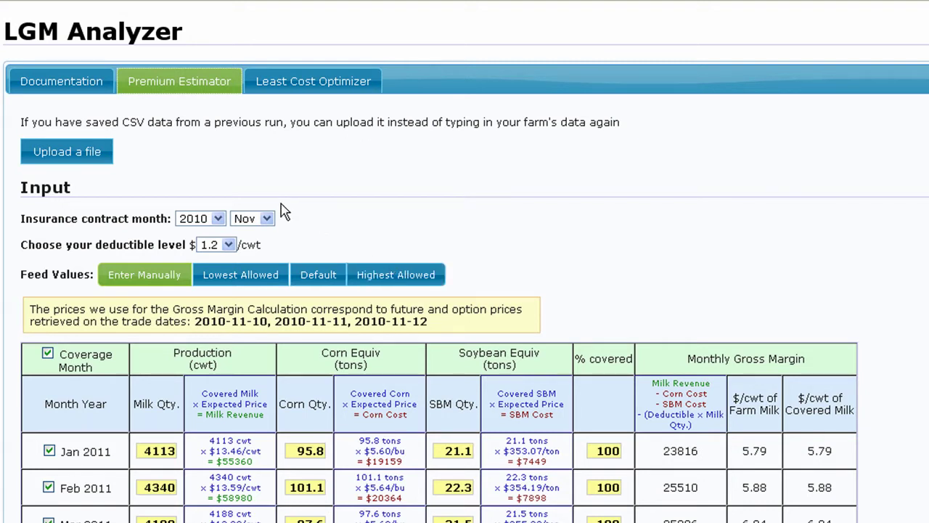
pyautogui.click(72, 86)
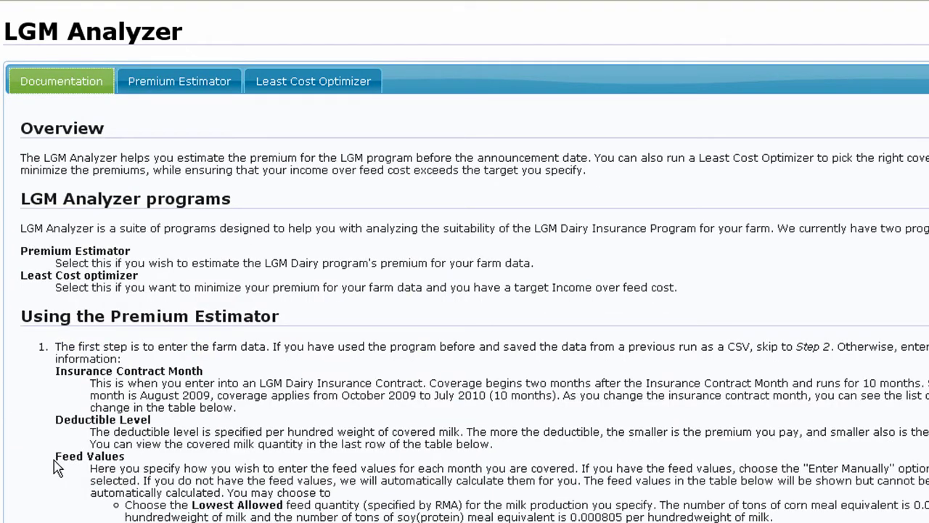
# Highlight the Feed Values heading in Documentation, then return to the Premium Estimator input form.
pyautogui.moveTo(55, 455); pyautogui.dragTo(131, 460)
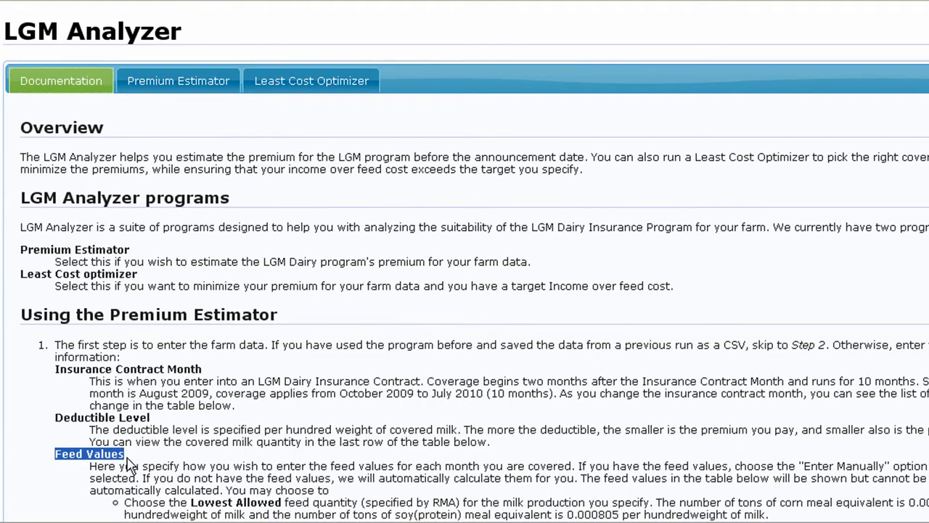
pyautogui.click(178, 82)
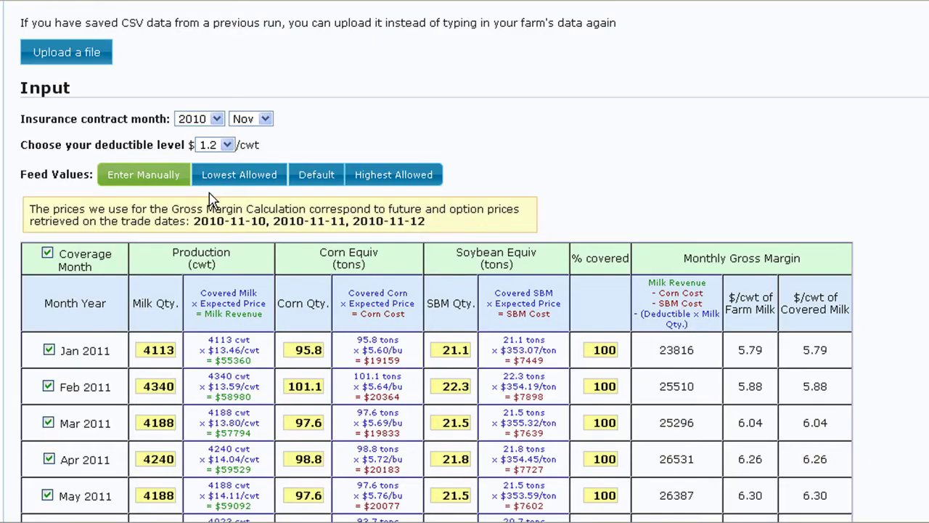
pyautogui.scroll(-3, 212, 185)
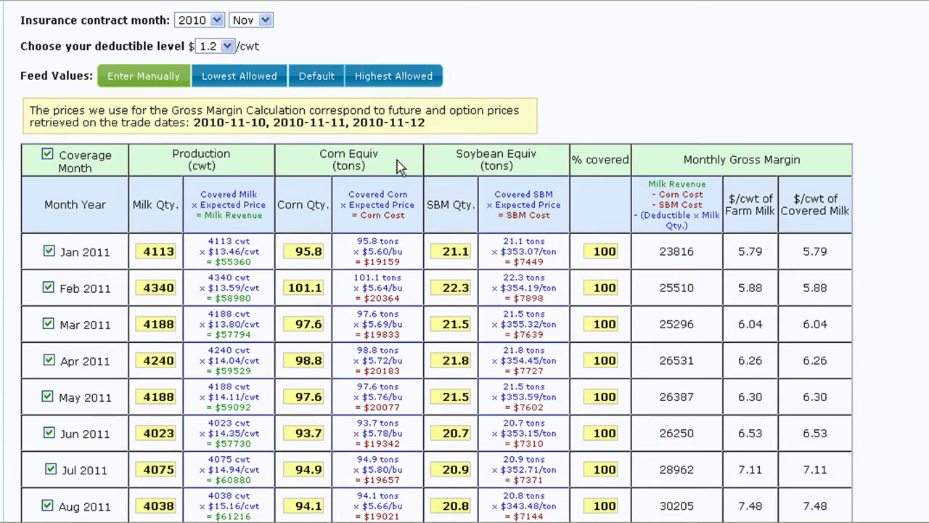
# Apply Default feed values and toggle Apr 2011 coverage off and back on.
pyautogui.click(317, 79)
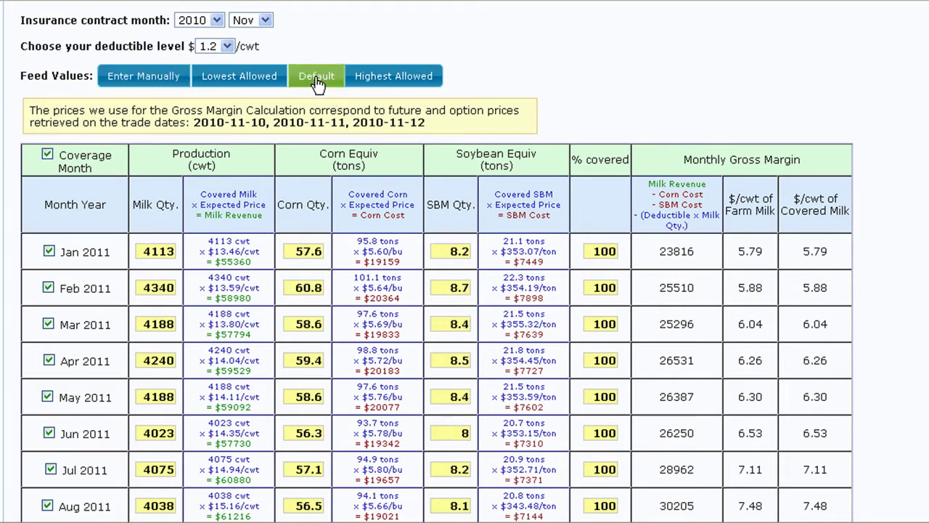
pyautogui.click(317, 82)
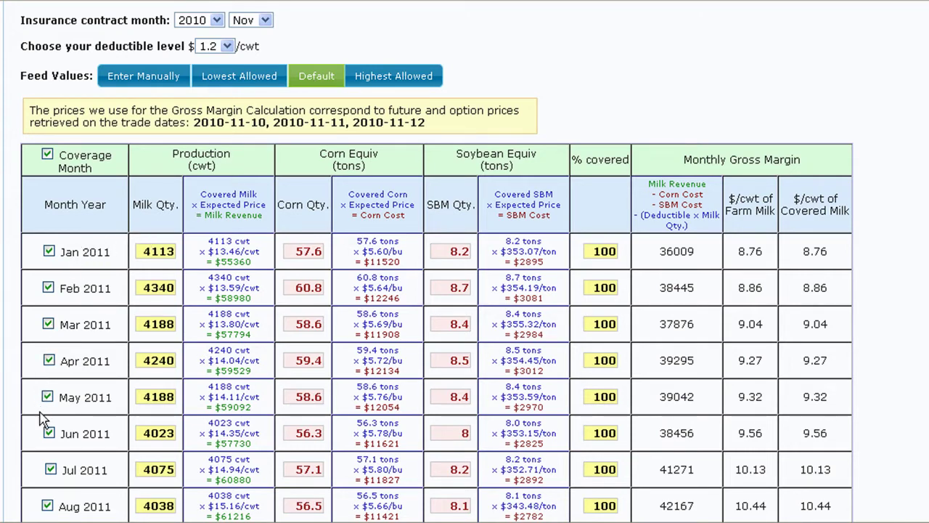
pyautogui.click(48, 361)
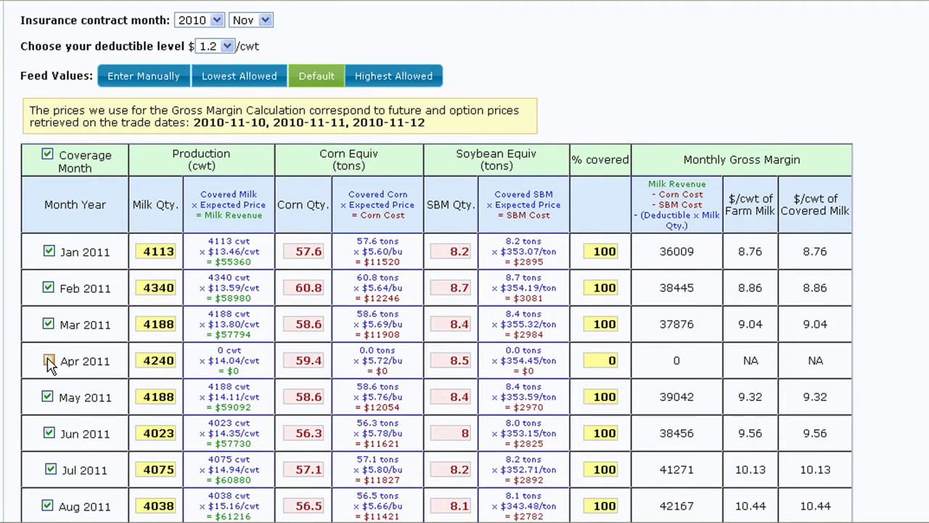
pyautogui.click(49, 361)
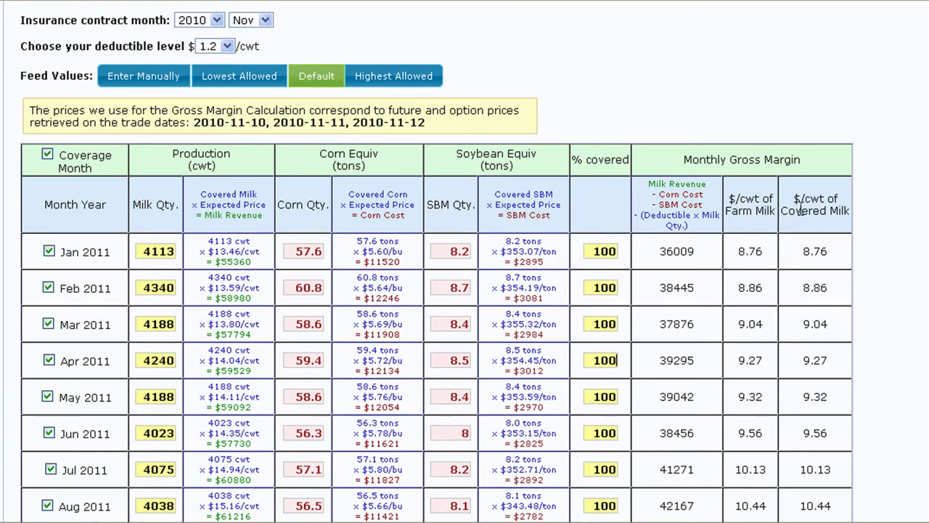
pyautogui.scroll(-2, 784, 213)
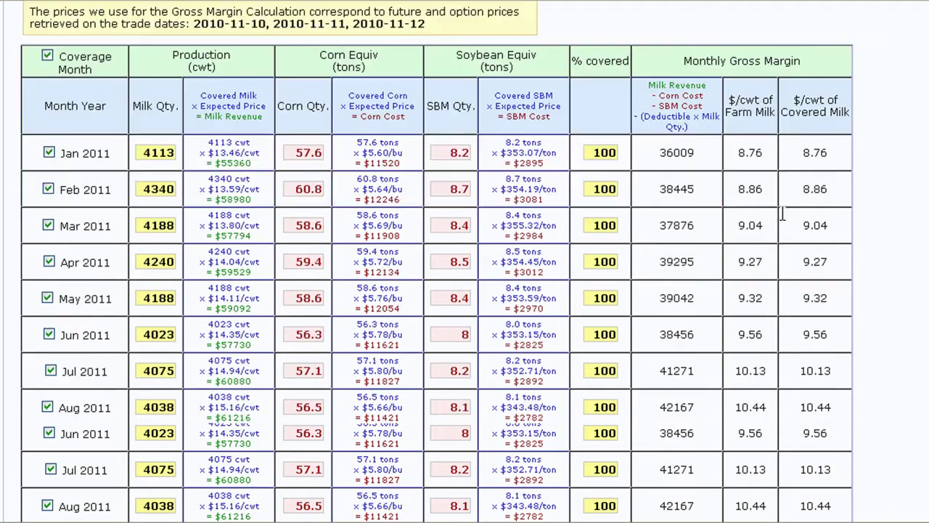
pyautogui.scroll(-2, 736, 245)
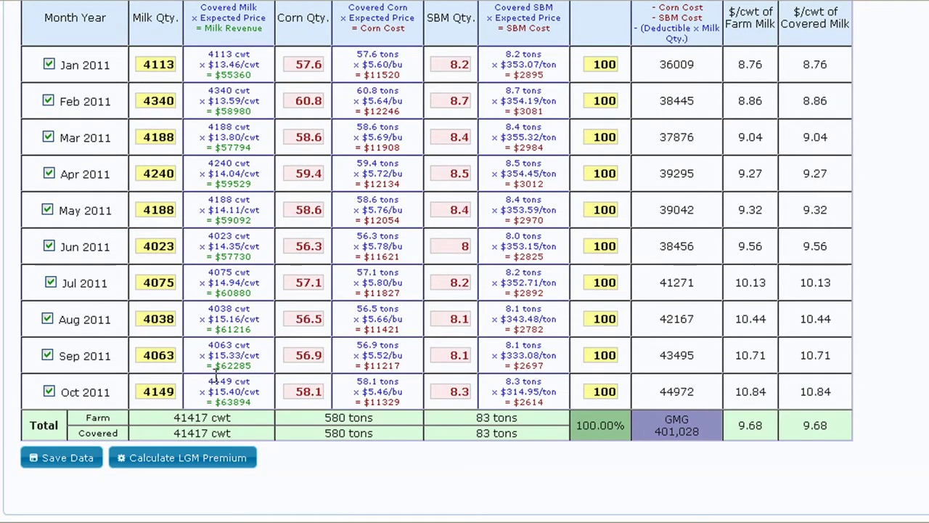
pyautogui.click(65, 460)
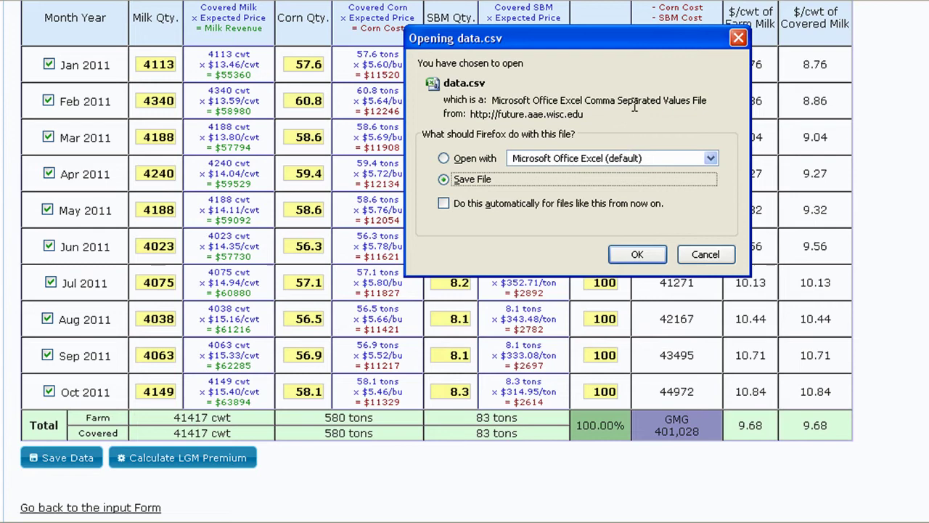
pyautogui.click(738, 39)
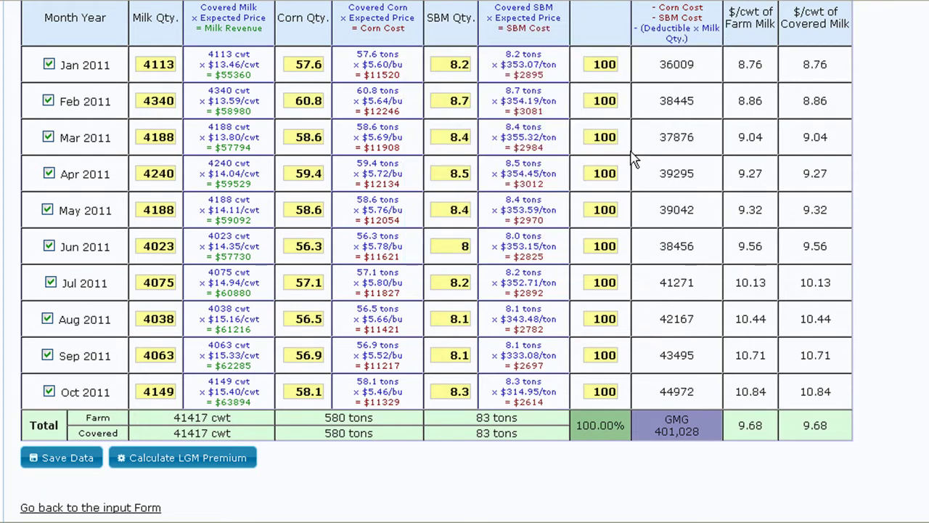
pyautogui.click(200, 470)
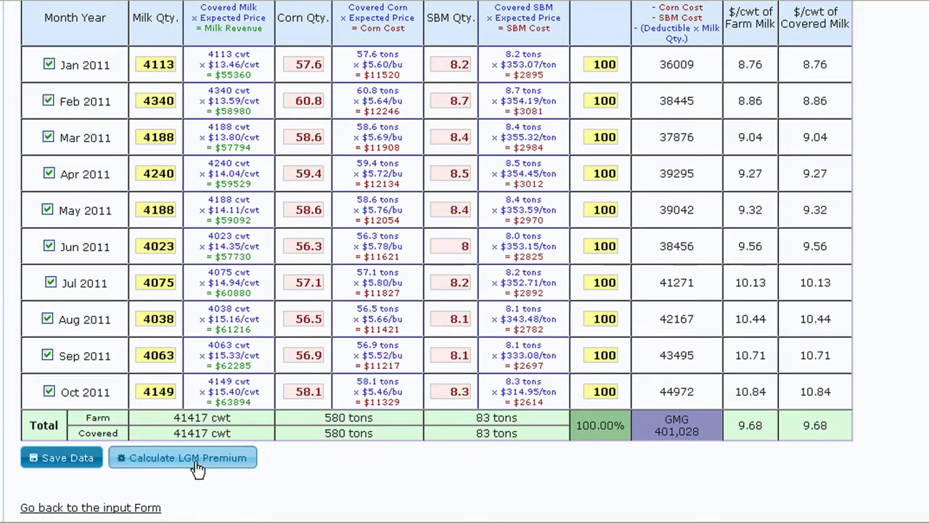
pyautogui.click(196, 465)
pyautogui.scroll(-4, 190, 465)
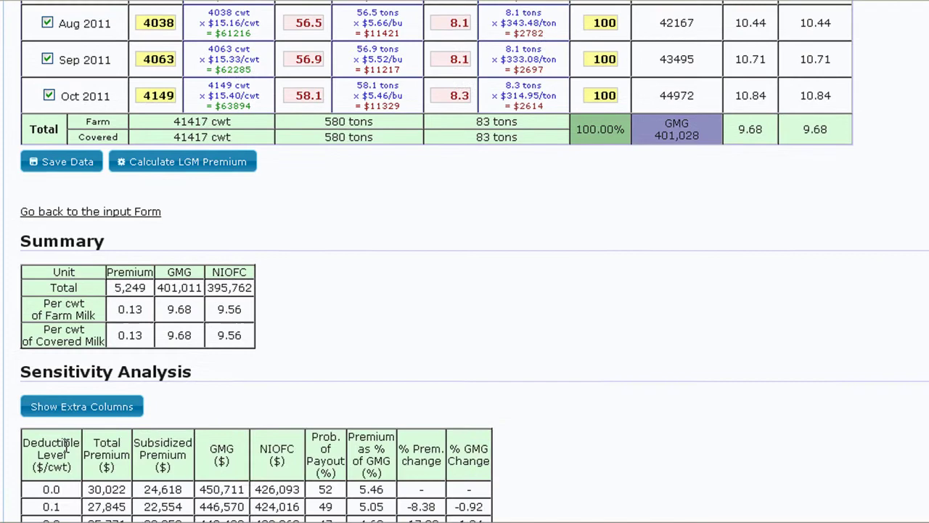
pyautogui.scroll(-1, 86, 473)
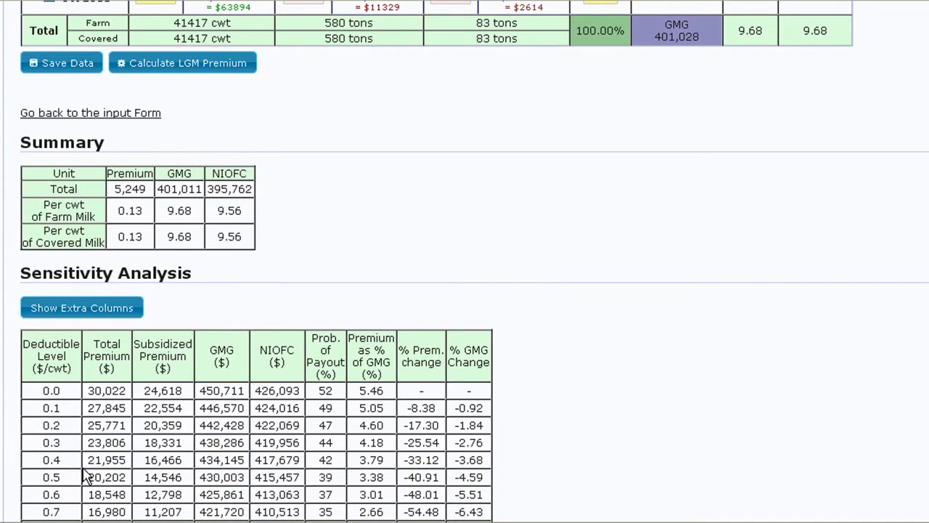
pyautogui.scroll(-1, 85, 475)
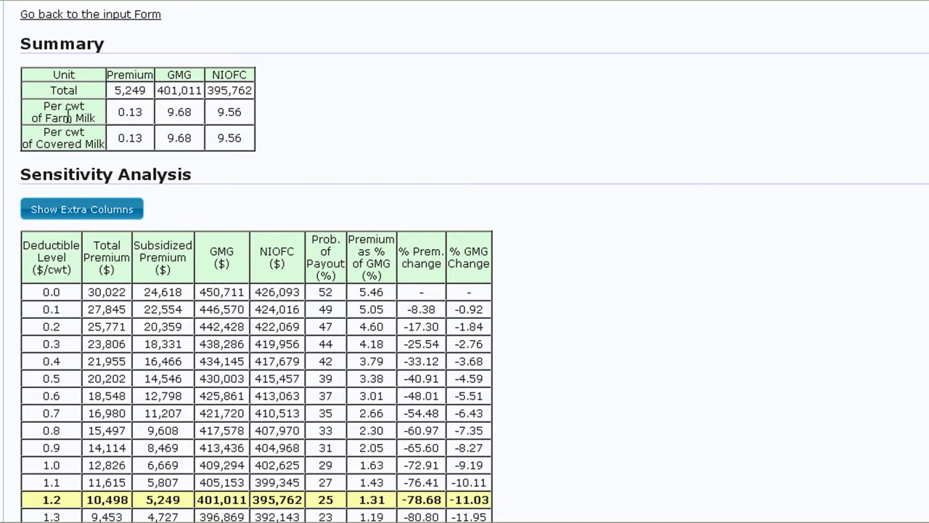
pyautogui.scroll(1, 73, 120)
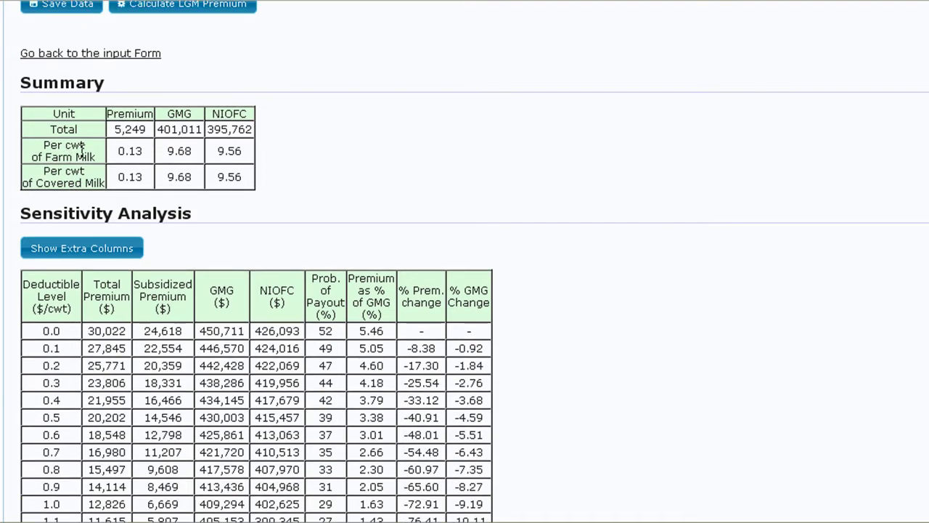
pyautogui.scroll(-5, 83, 125)
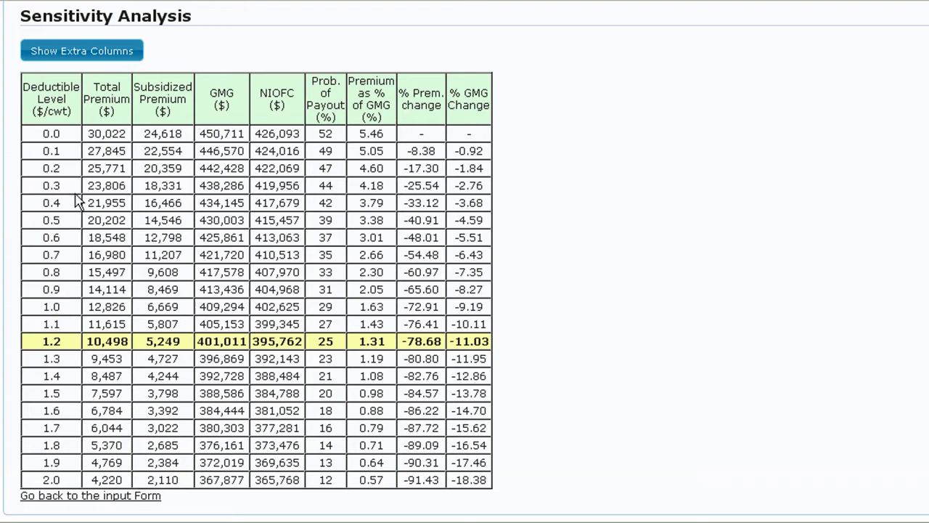
# Show the extra per-cwt premium, GMG and NIOFC columns in the Sensitivity Analysis table.
pyautogui.click(88, 65)
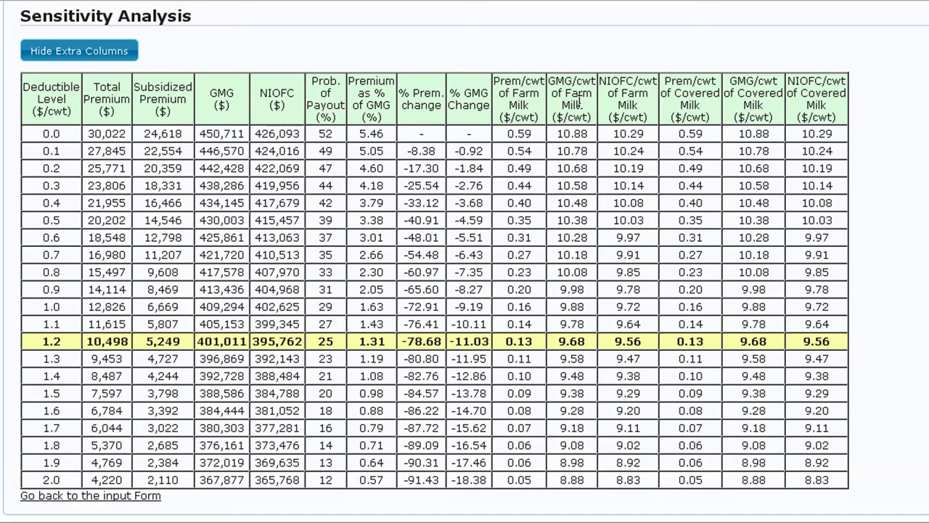
pyautogui.scroll(9, 579, 103)
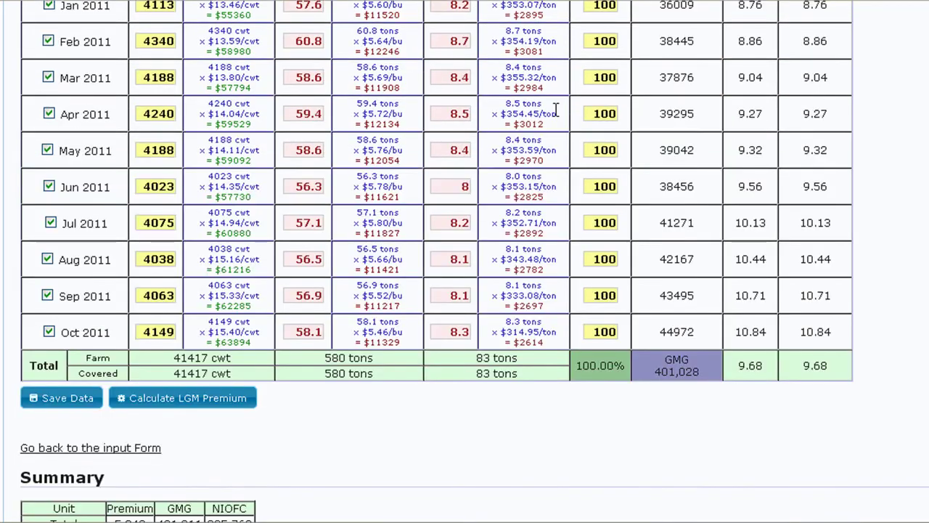
# Switch to the Least Cost Optimizer input form showing the Target NIOFC field.
pyautogui.scroll(5, 555, 112)
pyautogui.scroll(2, 550, 117)
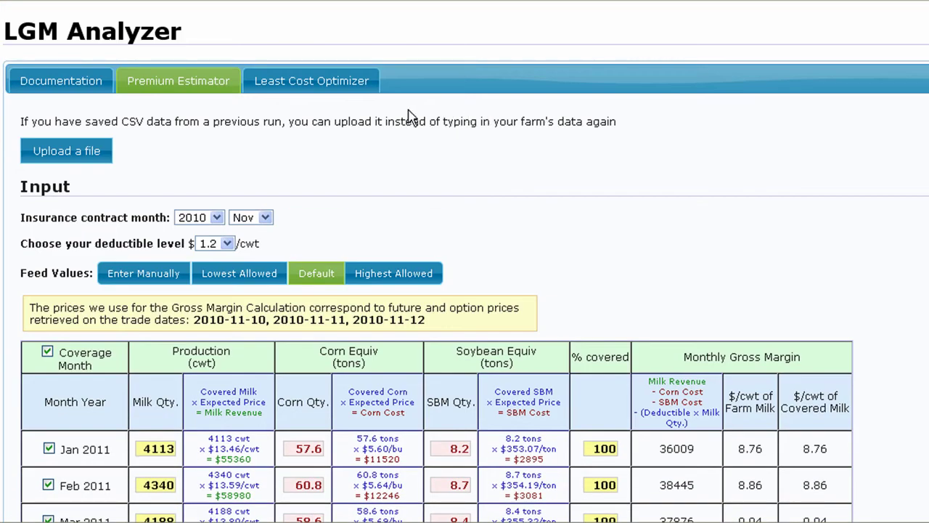
pyautogui.click(352, 86)
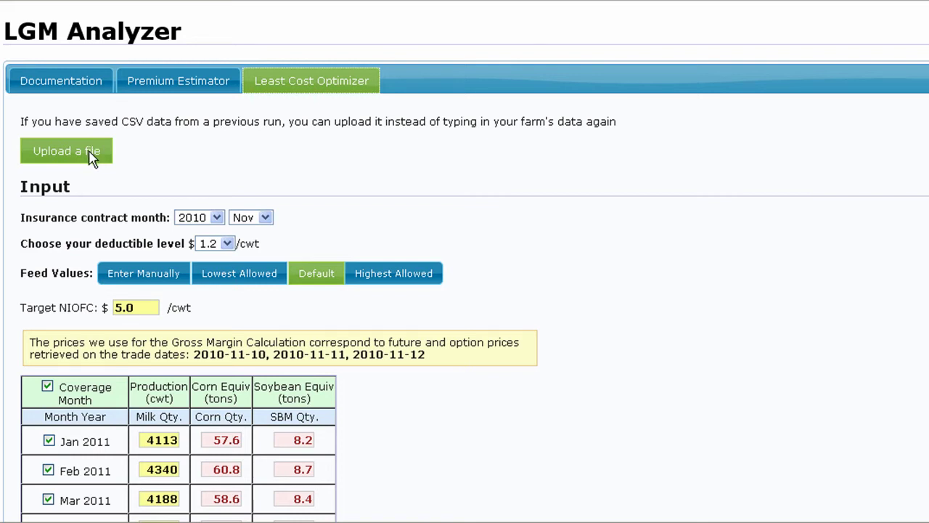
pyautogui.scroll(-1, 94, 154)
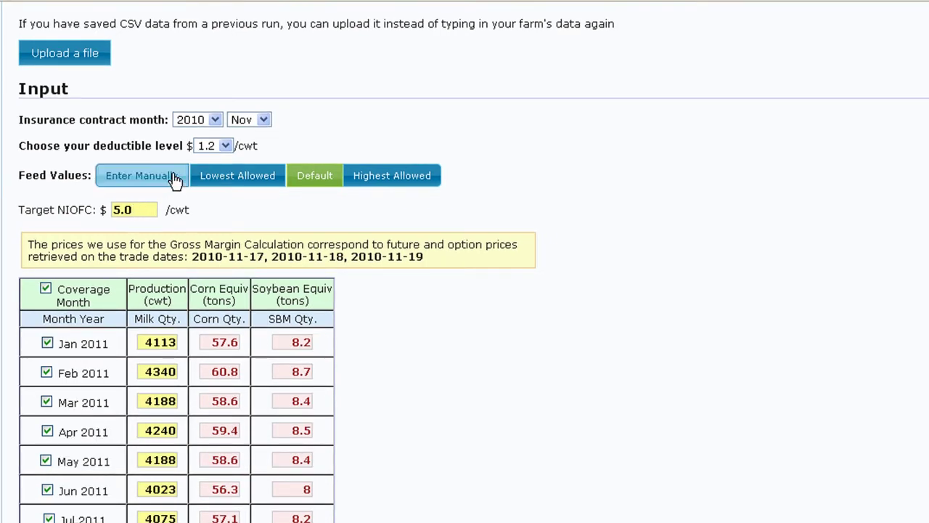
# Set the deductible to 1.0 and Target NIOFC to $5.50/cwt, then save the input as data.csv.
pyautogui.click(222, 149)
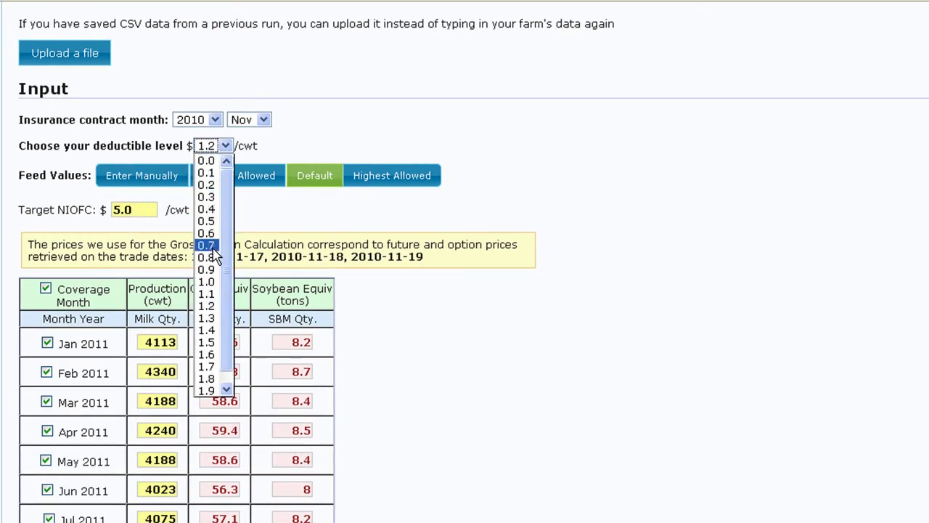
pyautogui.click(208, 282)
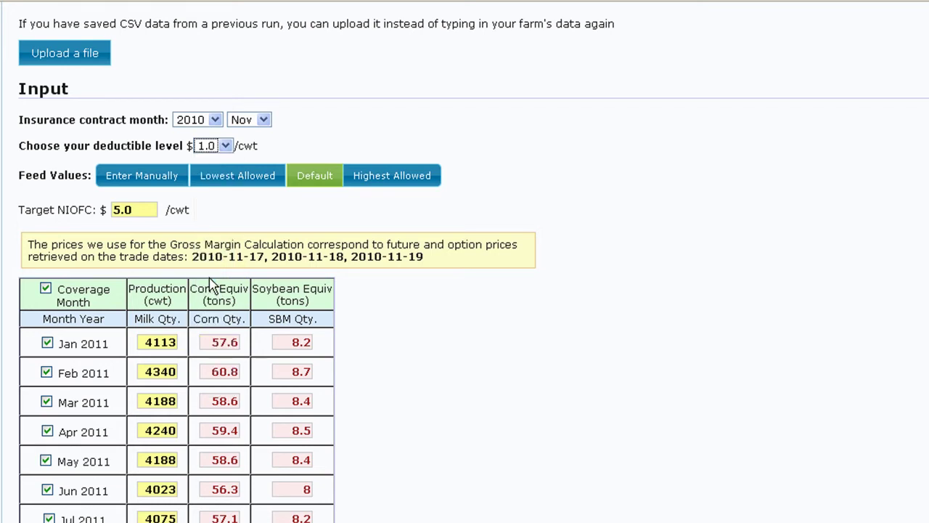
pyautogui.click(147, 209)
pyautogui.scroll(-3, 304, 189)
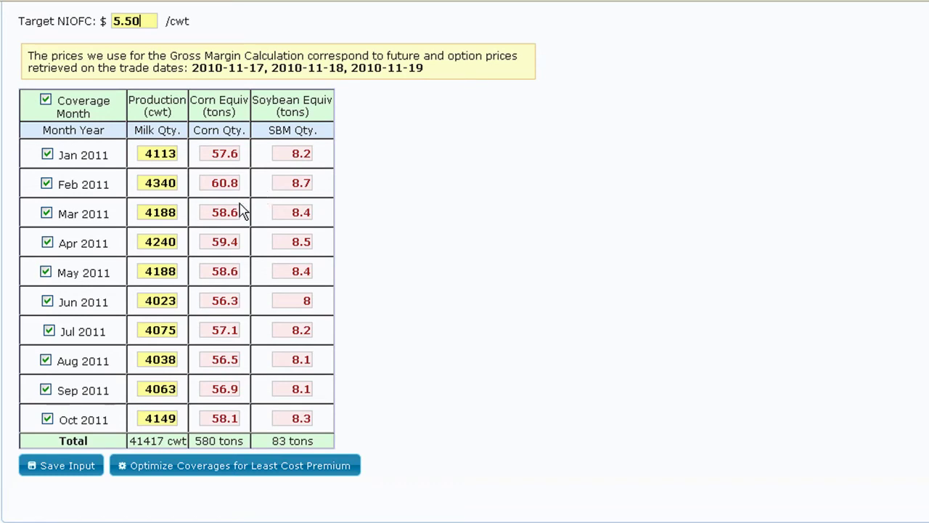
pyautogui.click(61, 469)
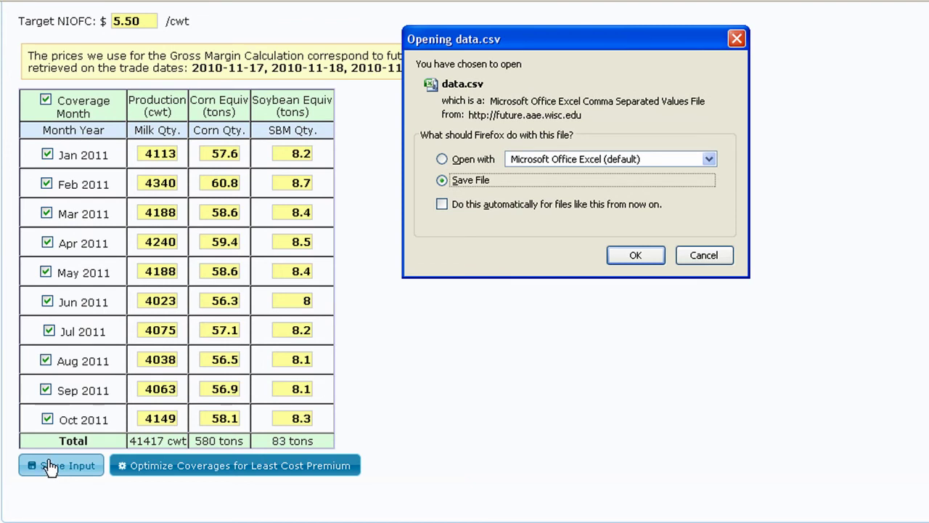
# Dismiss the download prompt, optimize monthly coverages for least-cost premium, and review the Summary.
pyautogui.click(736, 39)
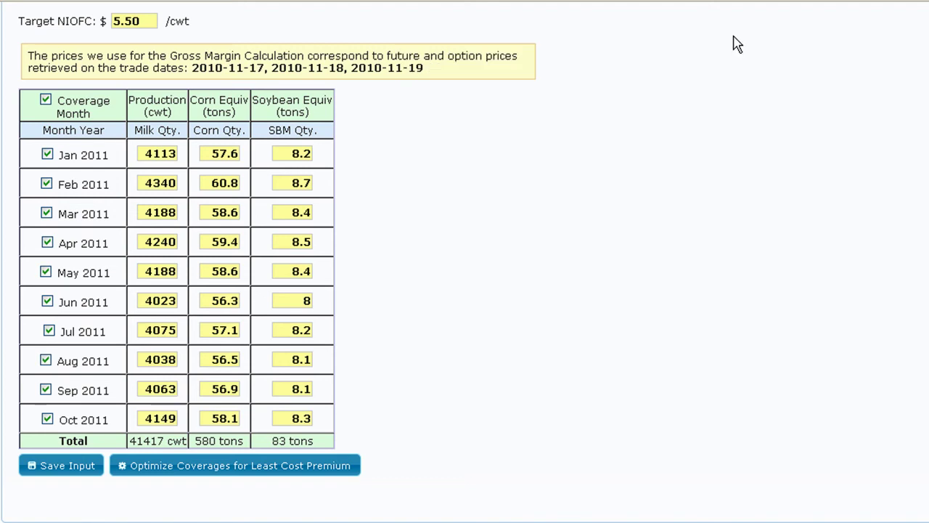
pyautogui.click(249, 465)
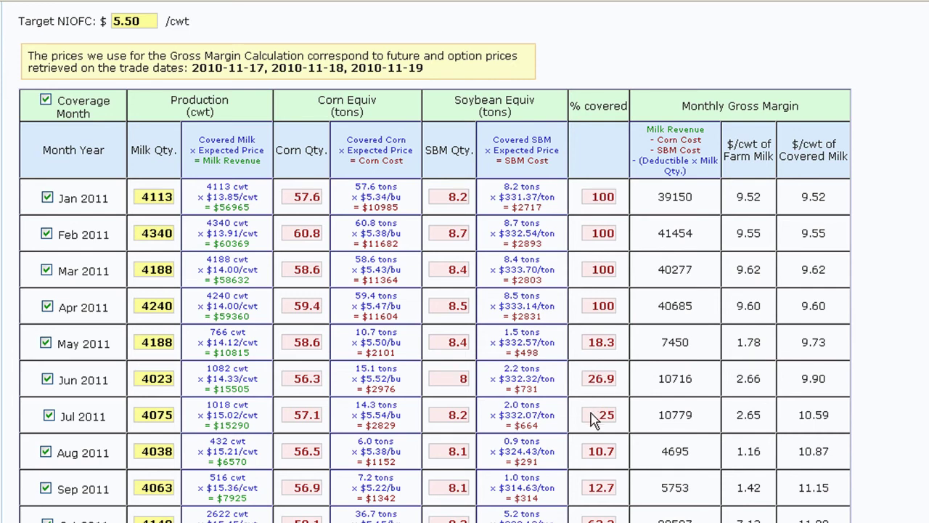
pyautogui.scroll(-3, 585, 441)
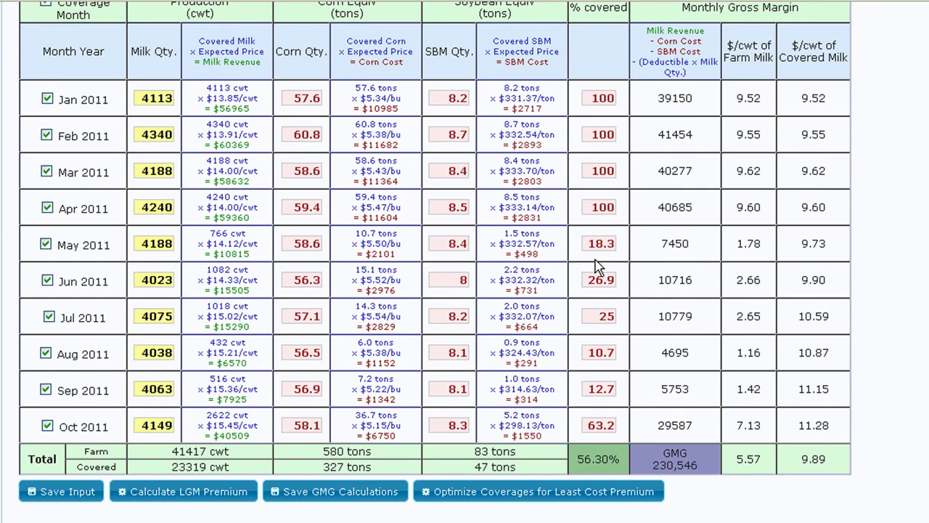
pyautogui.scroll(-3, 592, 272)
pyautogui.scroll(-3, 581, 283)
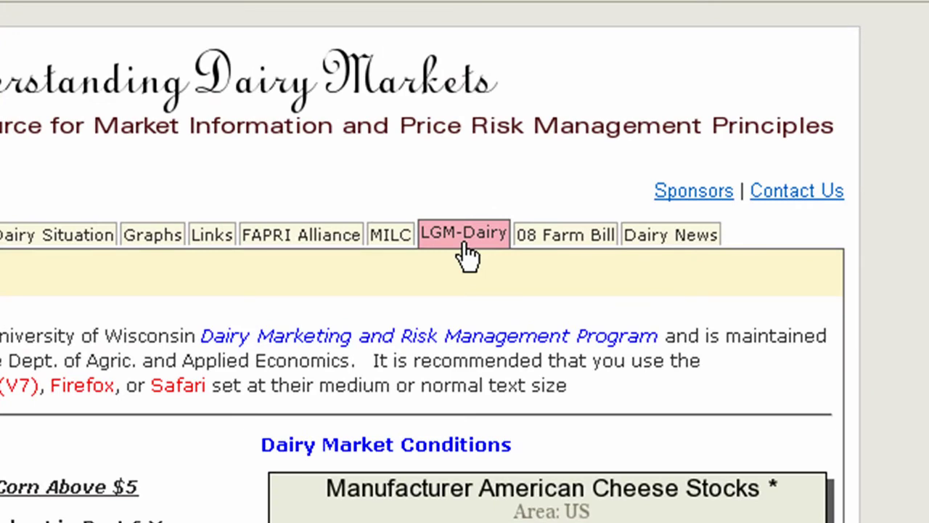
# Open the LGM-Dairy section and its page listing the LGM-Dairy tools.
pyautogui.click(465, 234)
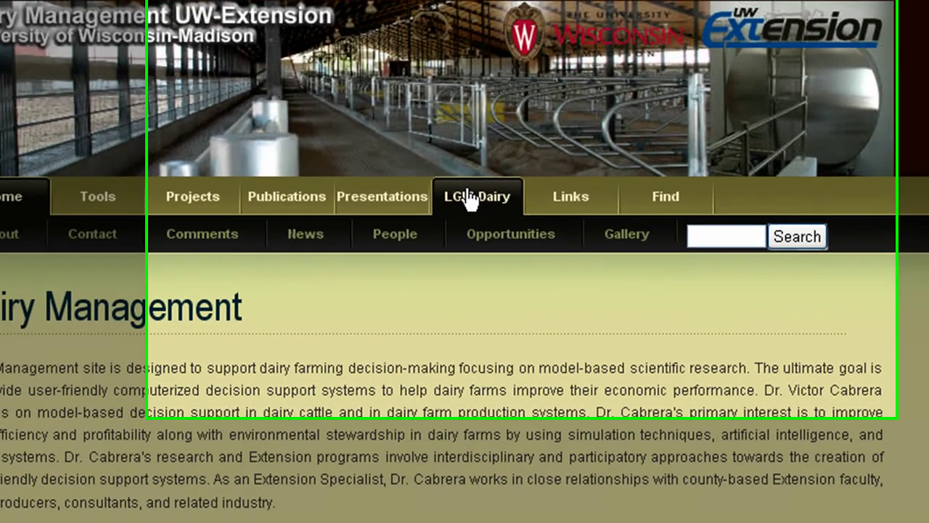
pyautogui.click(495, 171)
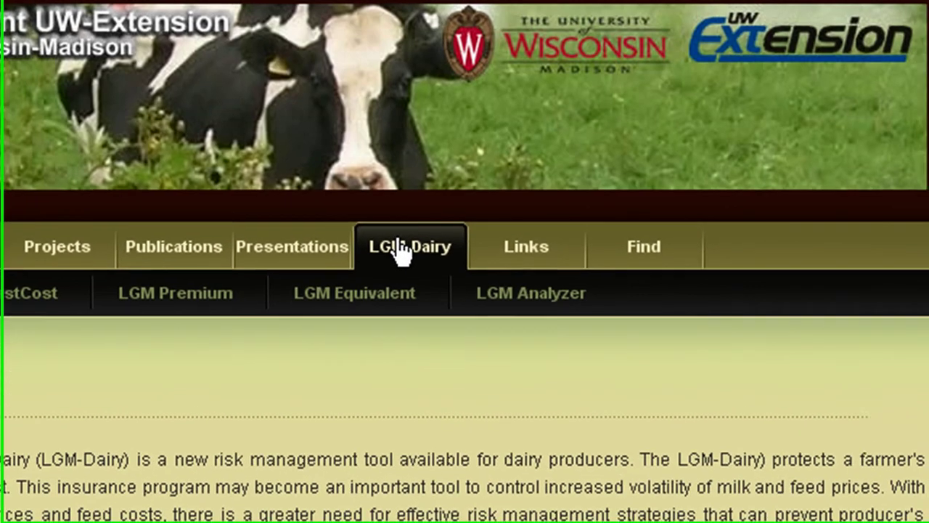